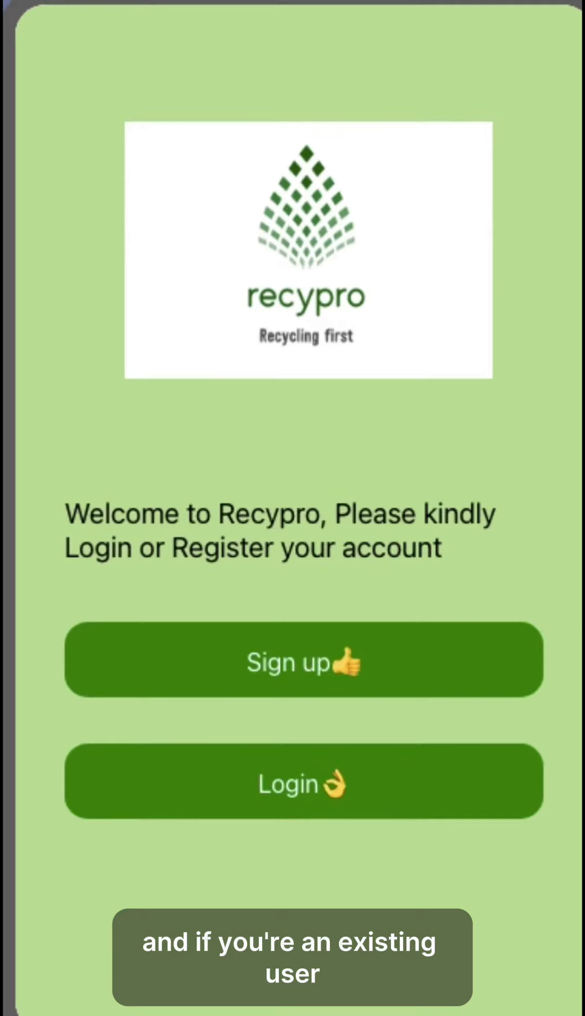
# Step: Open the Register form from the welcome screen, then continue to the Login page
pyautogui.click(365, 661)
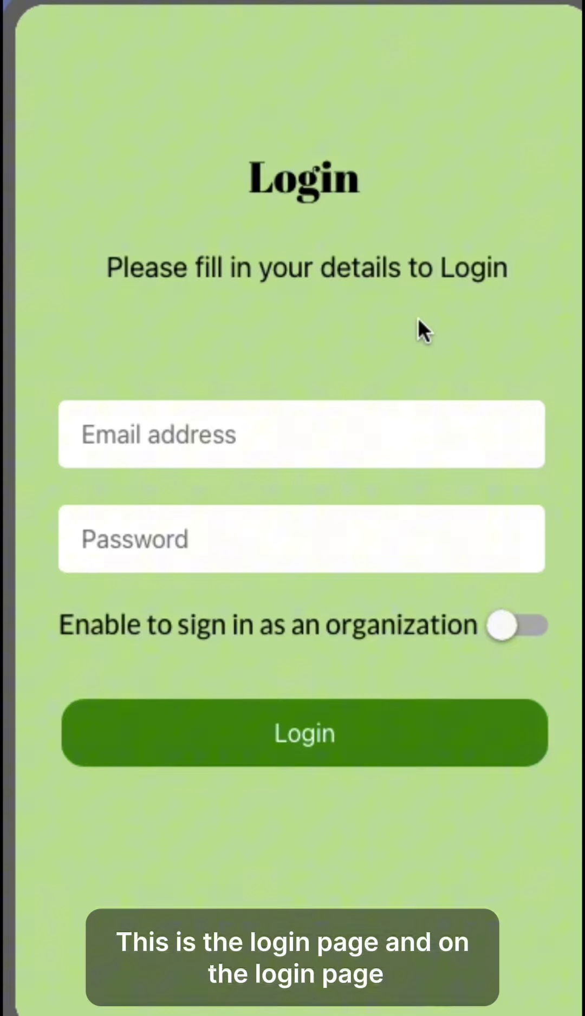
# Step: Enter the email address and password on the login page, then log in to reach the dashboard
pyautogui.click(336, 433)
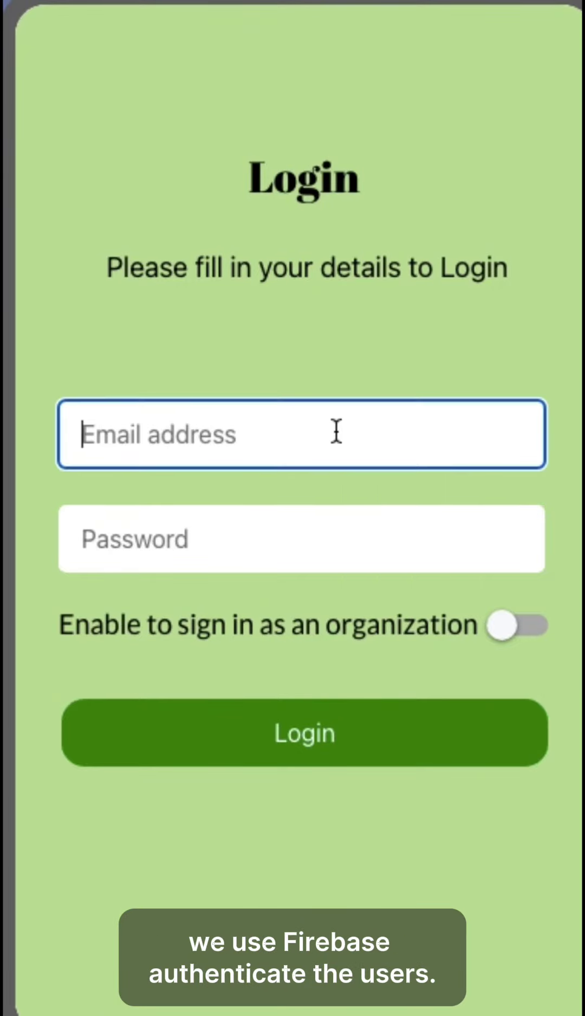
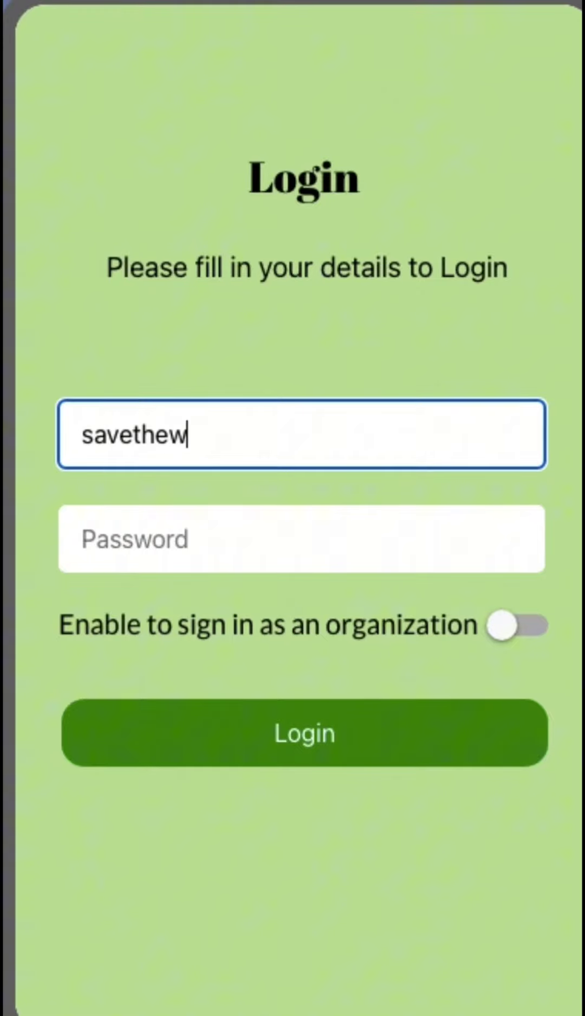
pyautogui.click(310, 528)
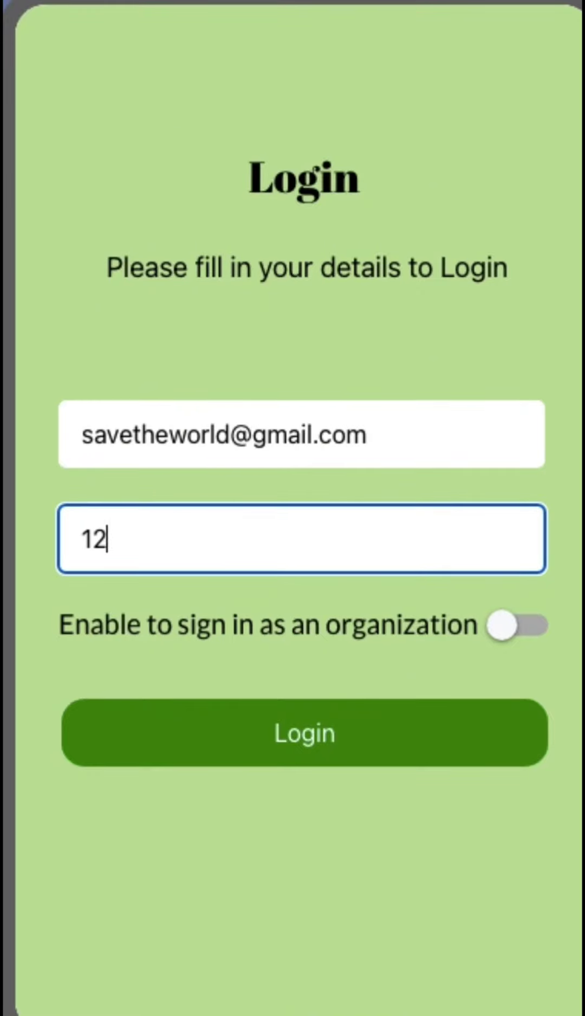
pyautogui.click(216, 734)
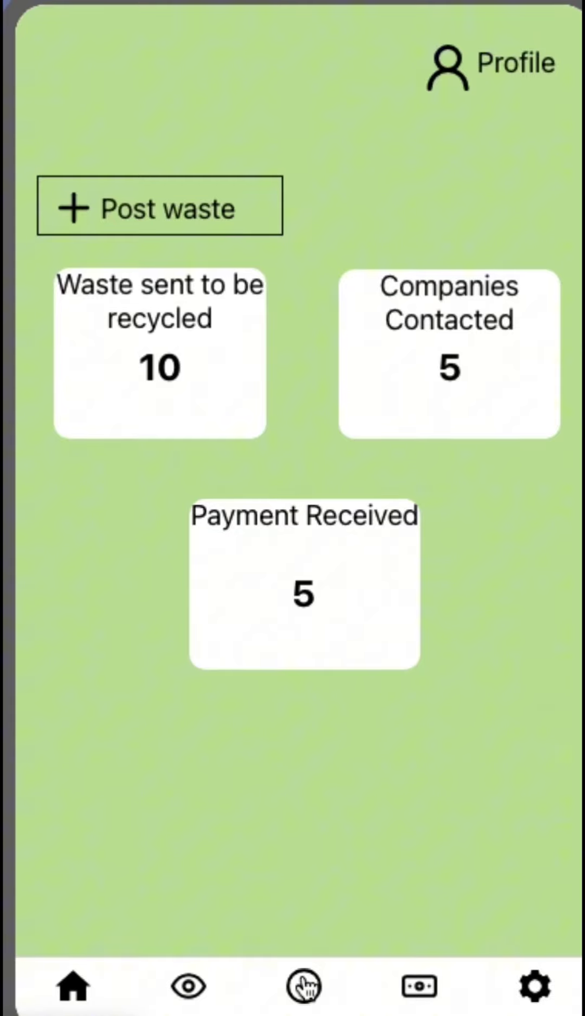
# Step: Visit the Post waste form and Payment form, finishing on the Settings page
pyautogui.click(304, 986)
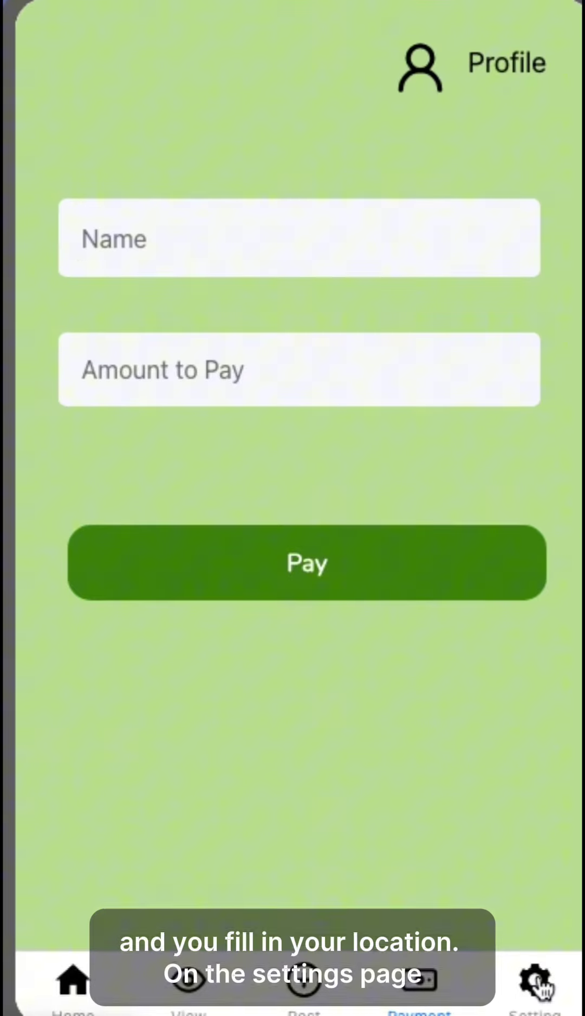
pyautogui.click(537, 982)
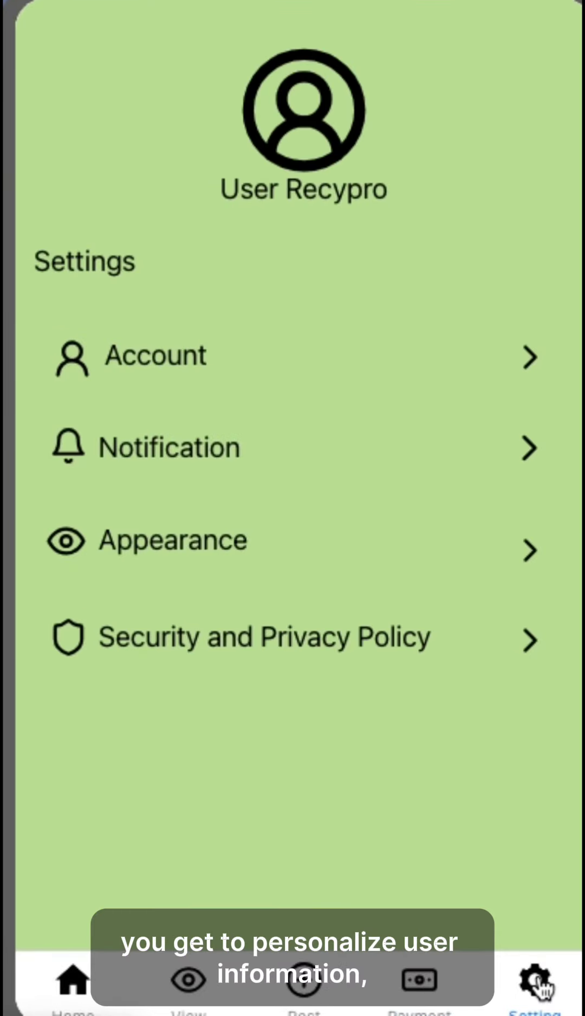